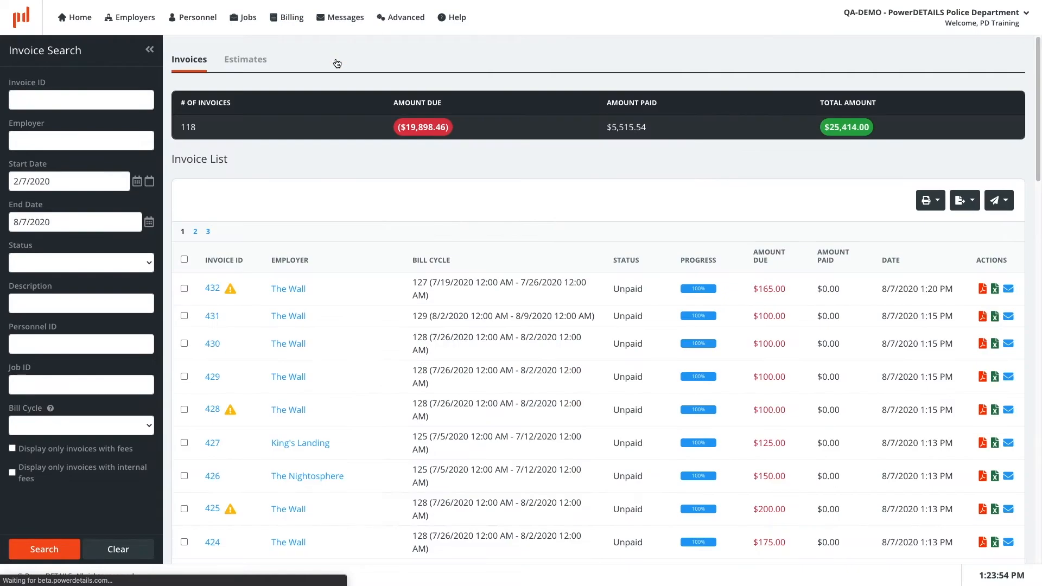
Open invoice 432 for The Wall and examine its billed details.
{"action": "left_click", "coordinate": [212, 288]}
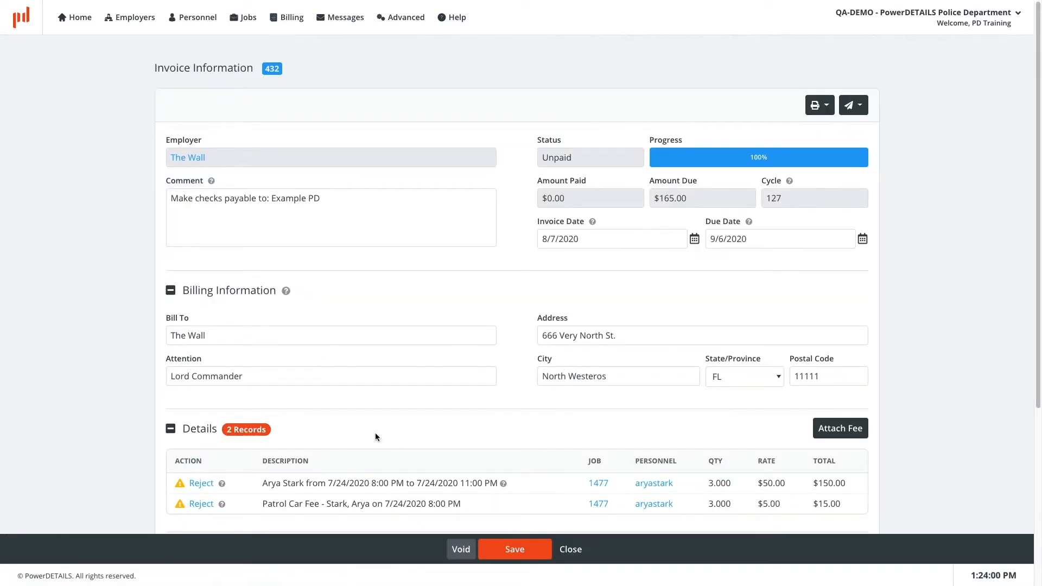
{"action": "scroll", "coordinate": [375, 432], "scroll_direction": "down", "scroll_amount": 2}
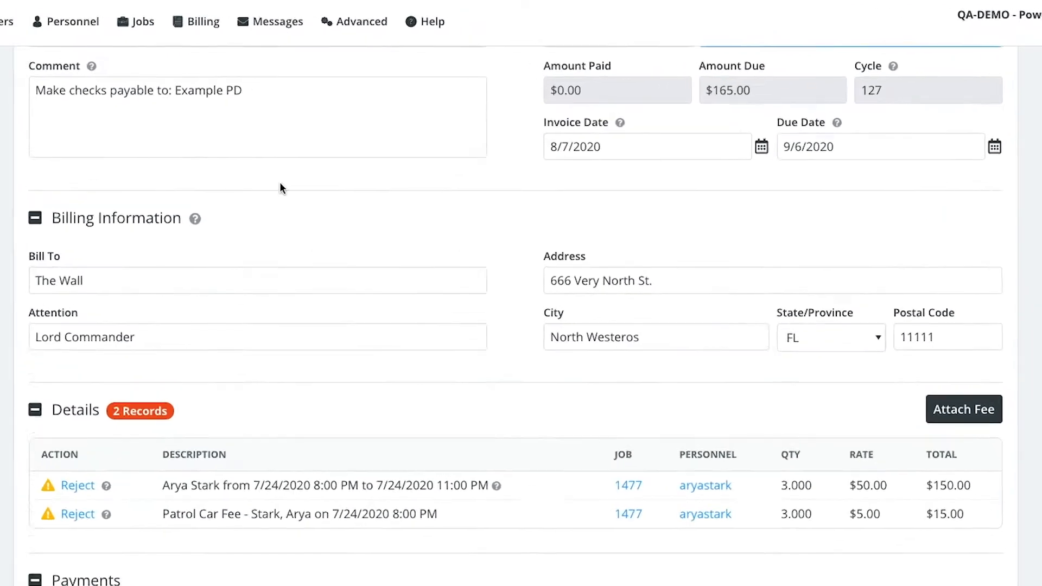
In the site's billing settings, set Show Details in Billing History to Approved Hours By Admins and save the changes.
{"action": "left_click", "coordinate": [405, 17]}
{"action": "mouse_move", "coordinate": [402, 103]}
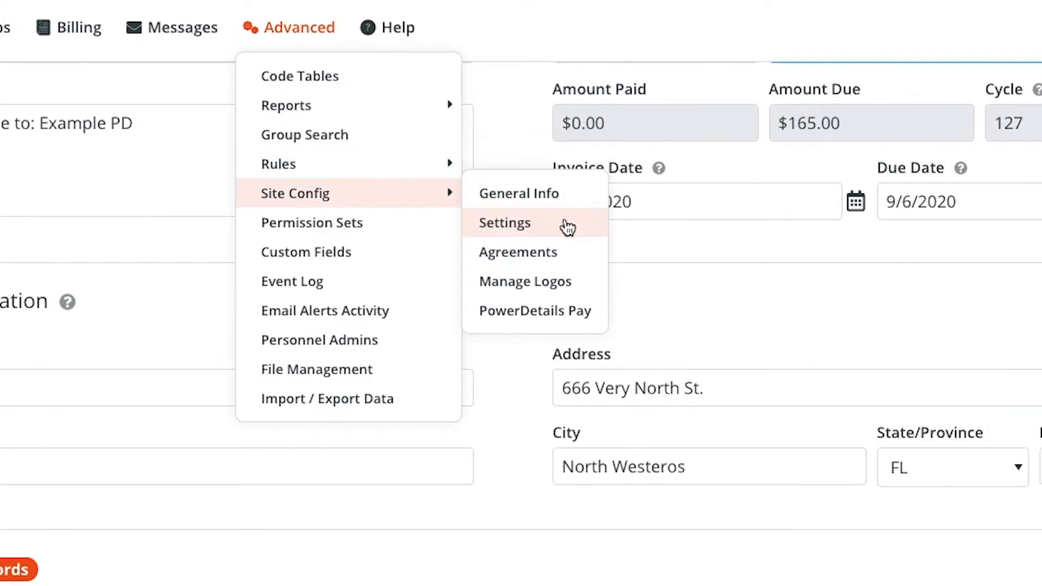
{"action": "left_click", "coordinate": [568, 227]}
{"action": "left_click", "coordinate": [219, 99]}
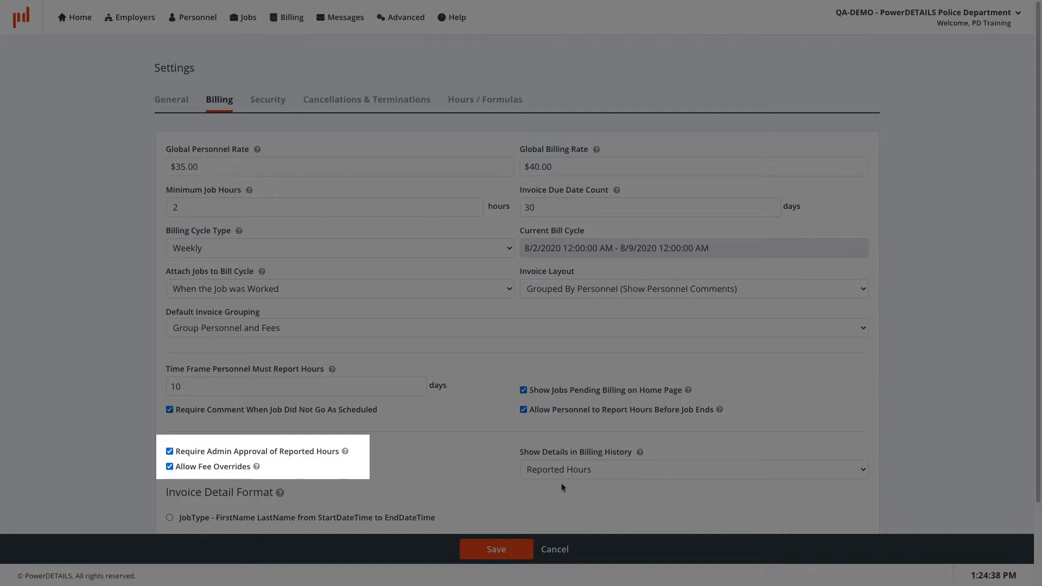
{"action": "left_click", "coordinate": [708, 469]}
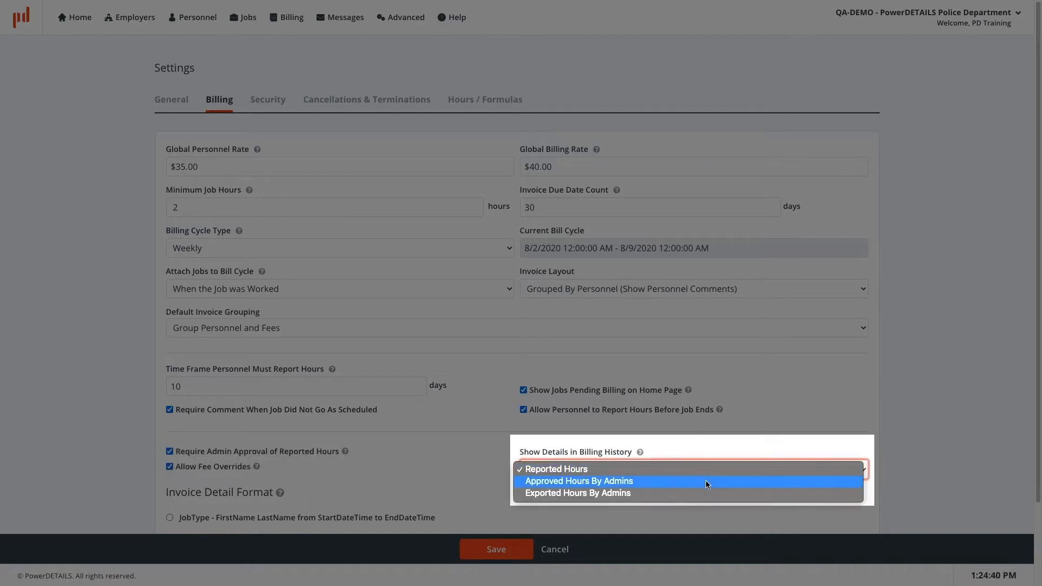
{"action": "left_click", "coordinate": [706, 480]}
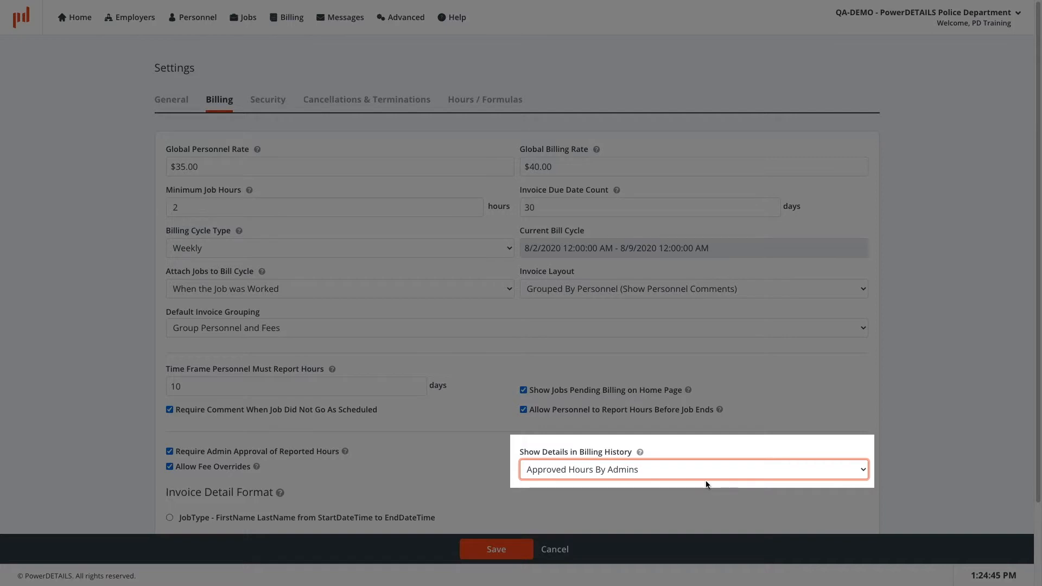
{"action": "left_click", "coordinate": [507, 550]}
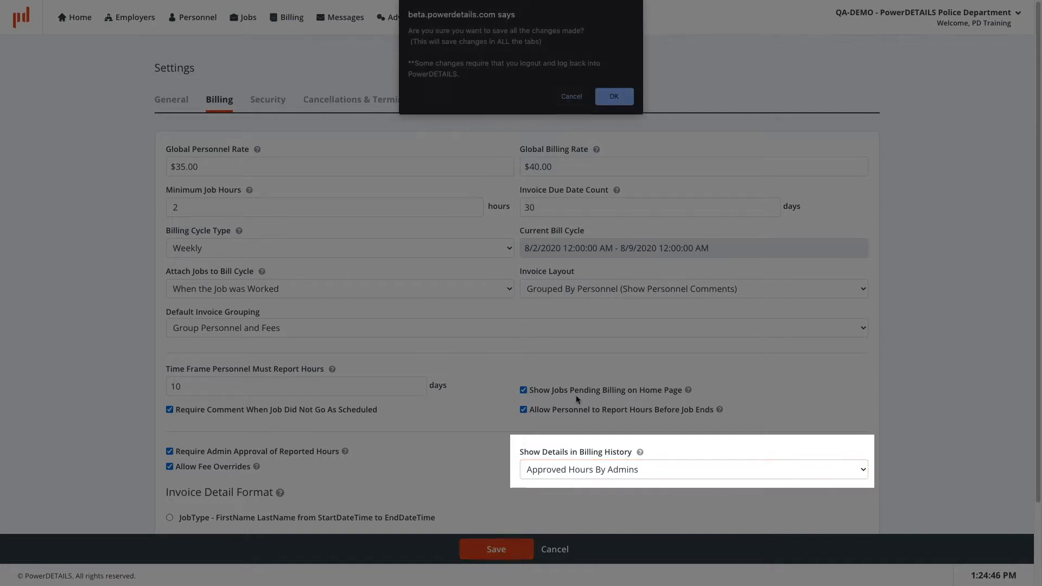
{"action": "left_click", "coordinate": [614, 96]}
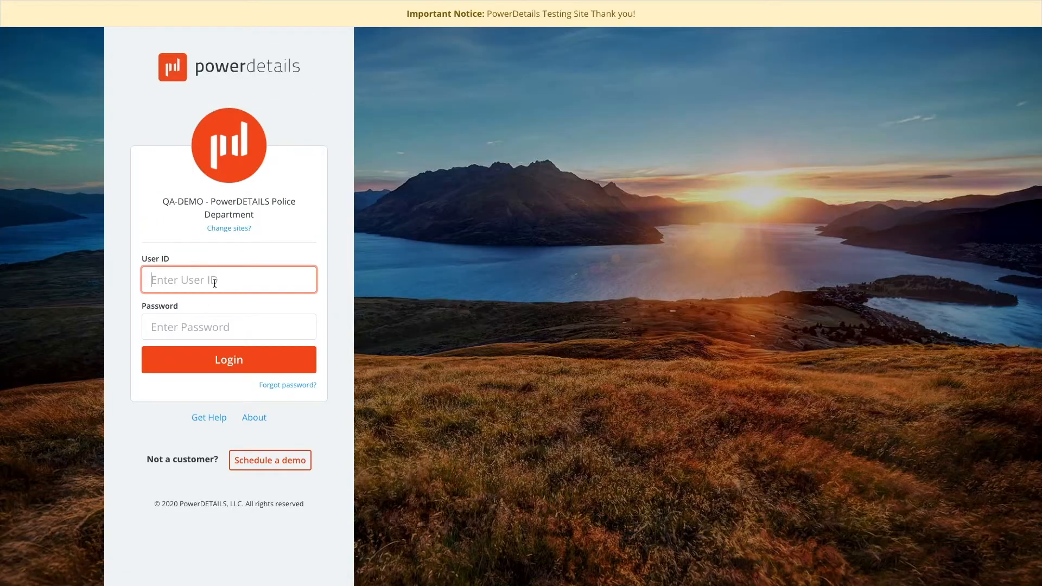
Log back in to the site by entering the user ID and the account password.
{"action": "type", "text": "pdsupportae"}
{"action": "key", "text": "Tab"}
{"action": "type", "text": "•••••••••••••••"}
{"action": "key", "text": "Return"}
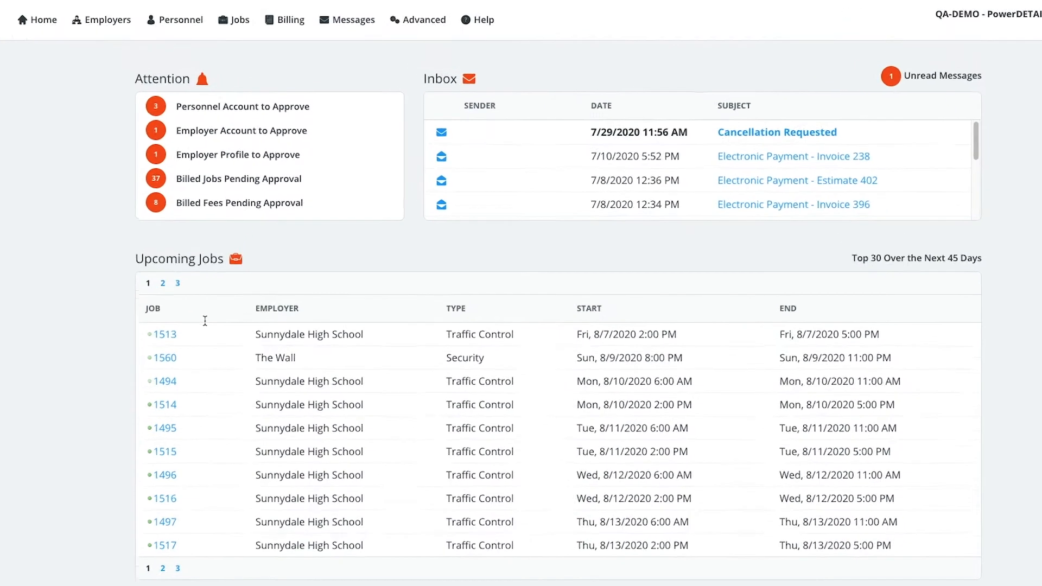
Open Billing Approval and examine the fee and personnel entries, including the comment and time notifications on job 1479.
{"action": "left_click", "coordinate": [285, 19]}
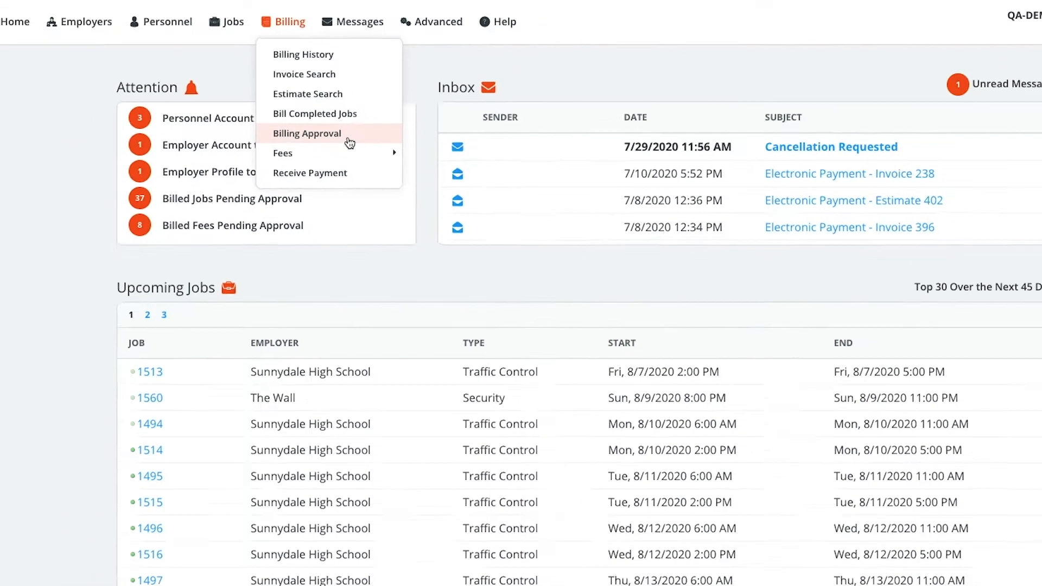
{"action": "left_click", "coordinate": [365, 185]}
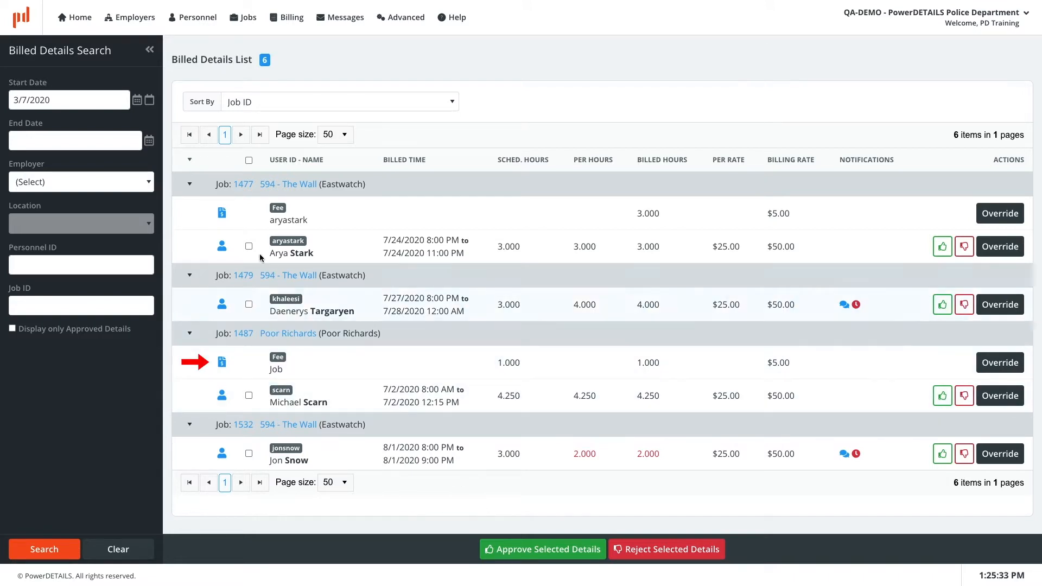
{"action": "mouse_move", "coordinate": [223, 215]}
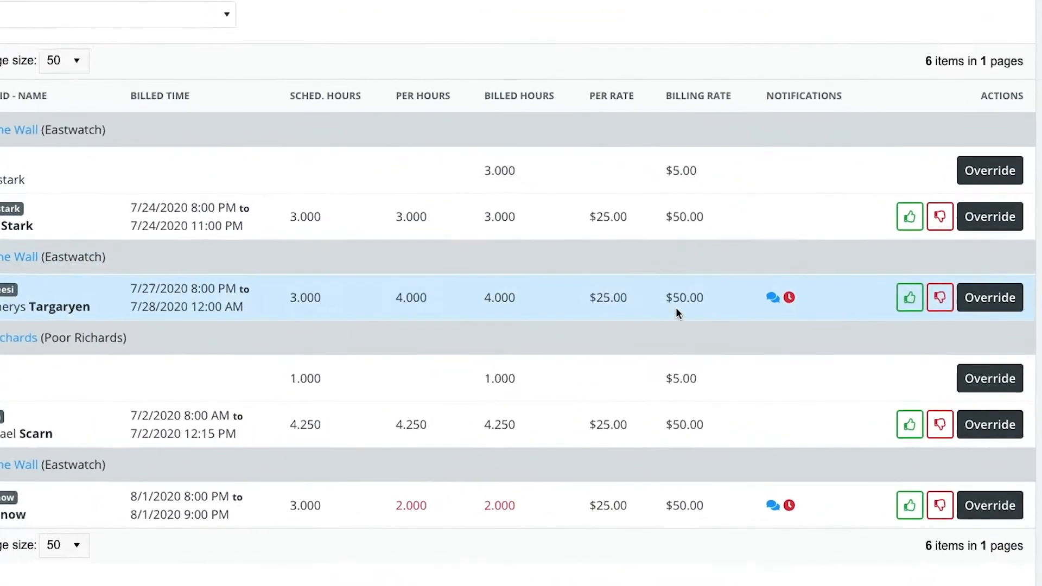
{"action": "mouse_move", "coordinate": [775, 295]}
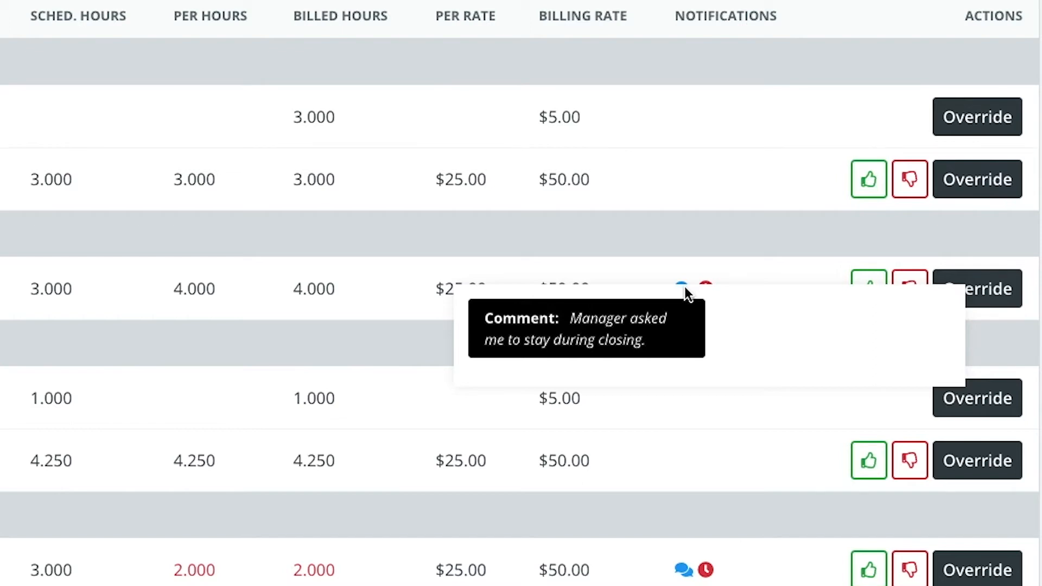
{"action": "mouse_move", "coordinate": [710, 291]}
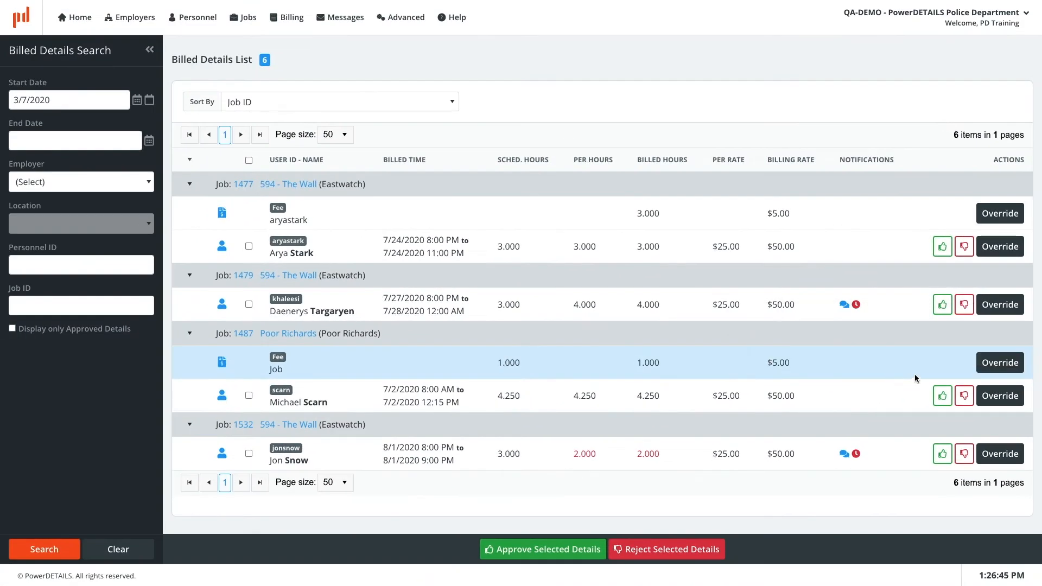
Override the job fee on Poor Richards job 1487 with a 2.50 billing rate and the comment "50% discount".
{"action": "left_click", "coordinate": [995, 400]}
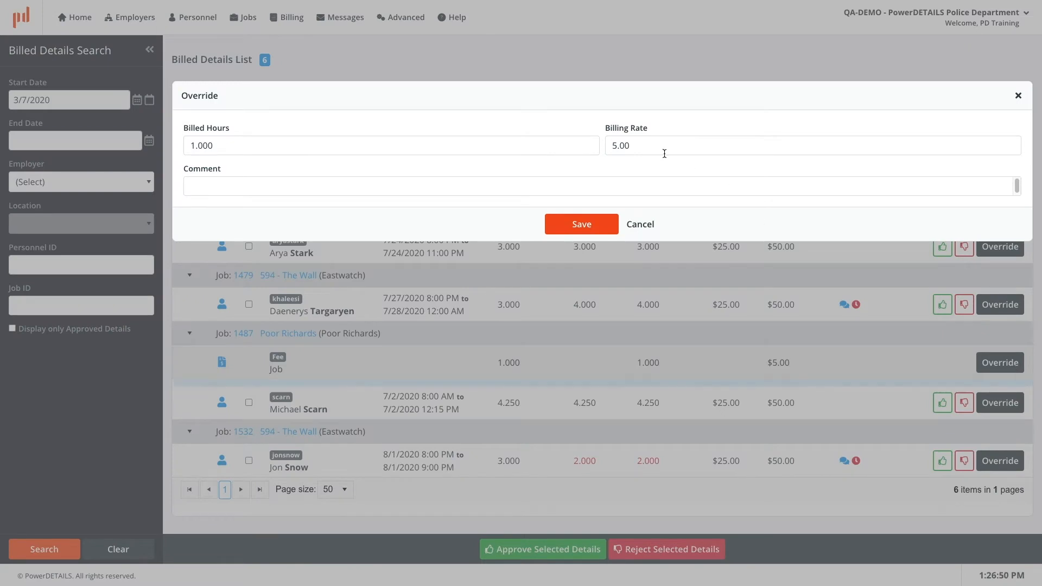
{"action": "left_click", "coordinate": [664, 154]}
{"action": "type", "text": "2.50"}
{"action": "left_click", "coordinate": [608, 189]}
{"action": "type", "text": "50% discount"}
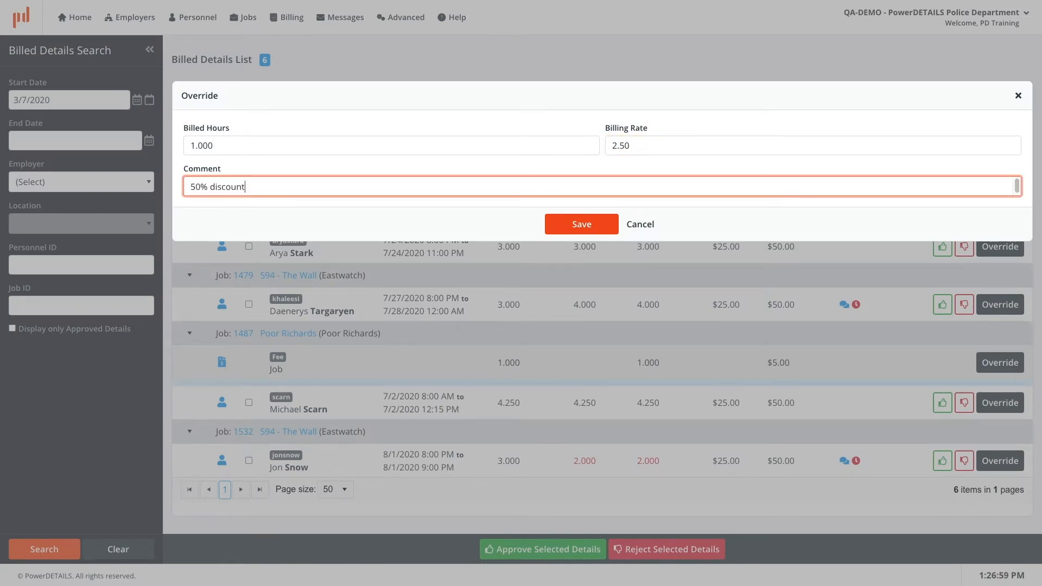
{"action": "left_click", "coordinate": [579, 223]}
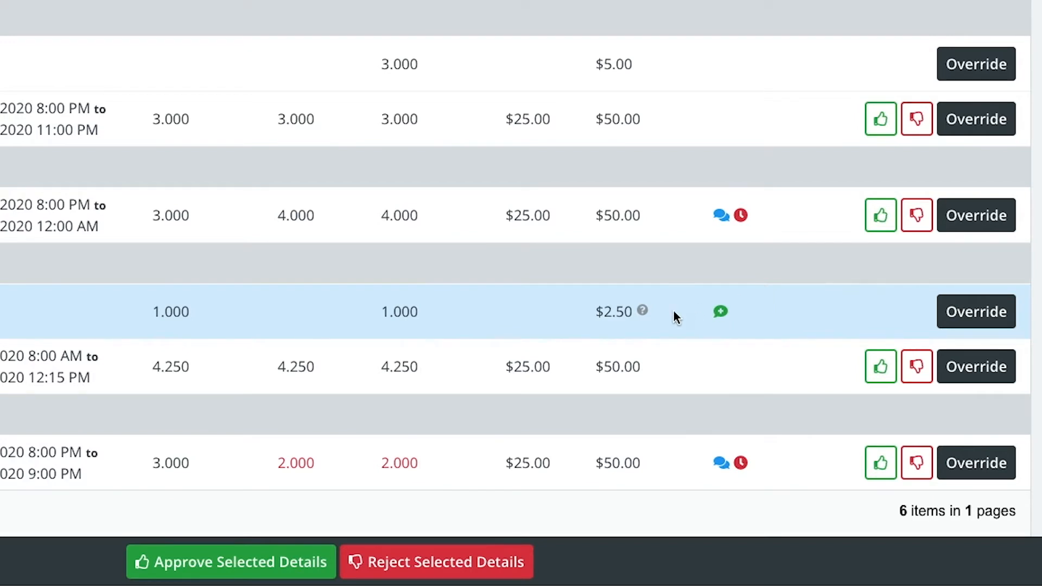
{"action": "mouse_move", "coordinate": [644, 316]}
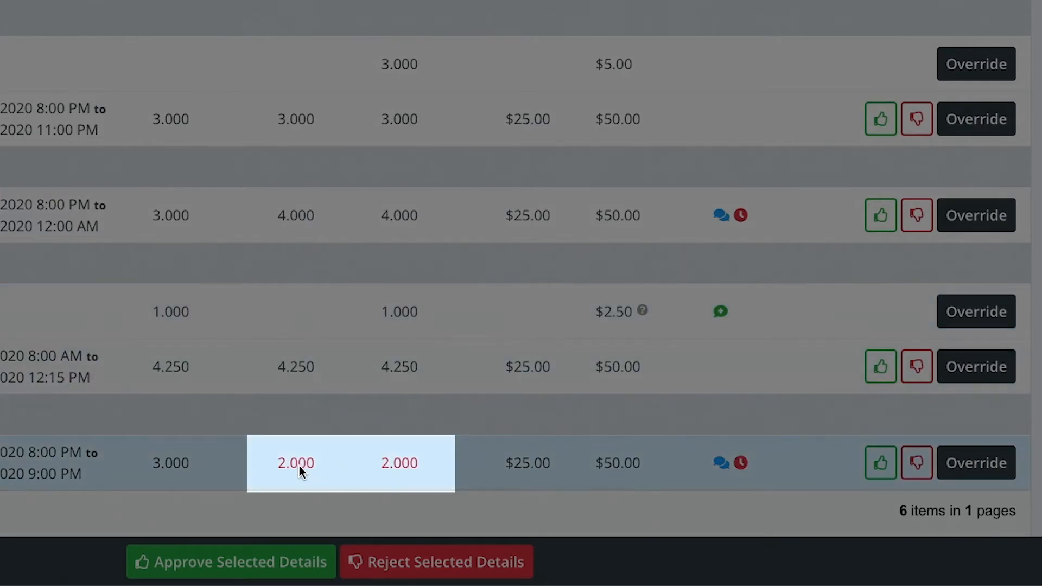
{"action": "mouse_move", "coordinate": [394, 467]}
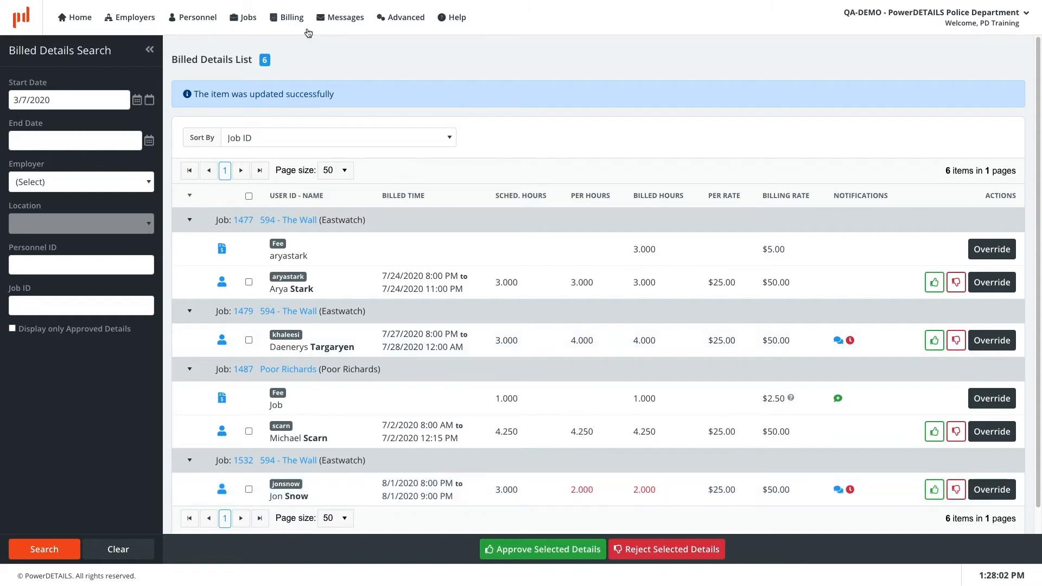
Find invoice 432 through Invoice Search and examine the approval status of its detail lines.
{"action": "mouse_move", "coordinate": [309, 33]}
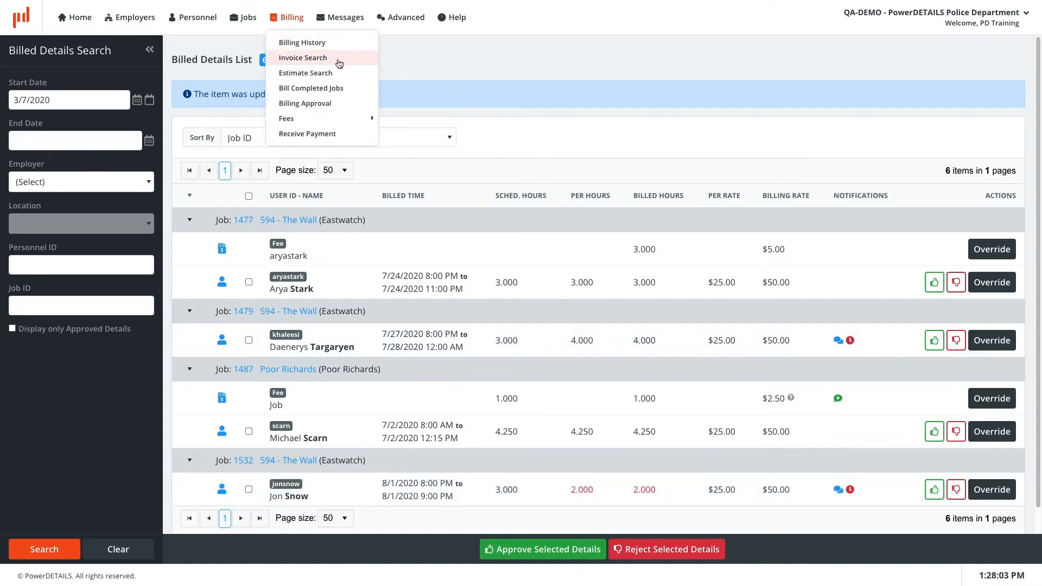
{"action": "left_click", "coordinate": [339, 63]}
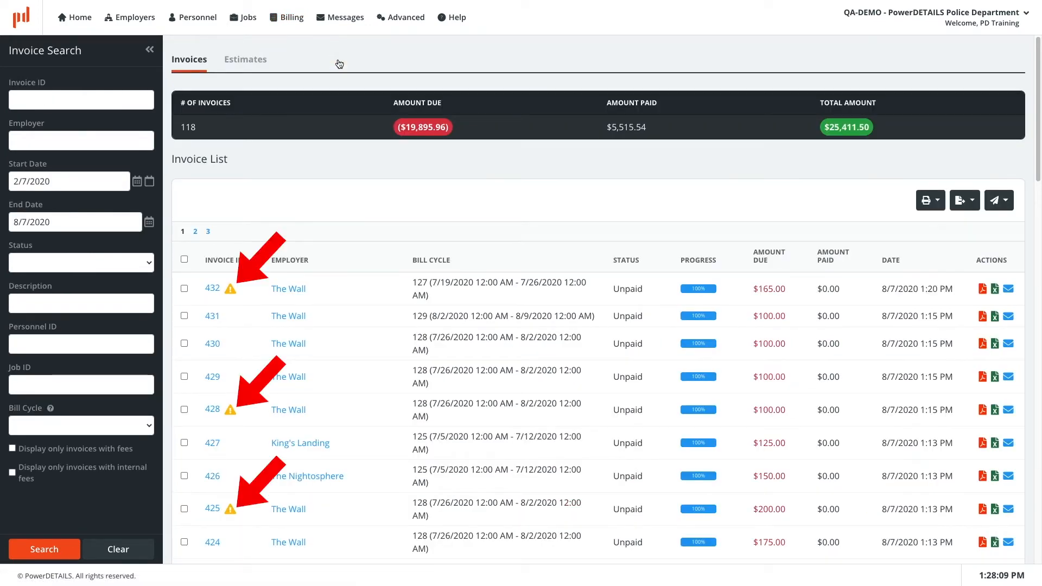
{"action": "left_click", "coordinate": [214, 289]}
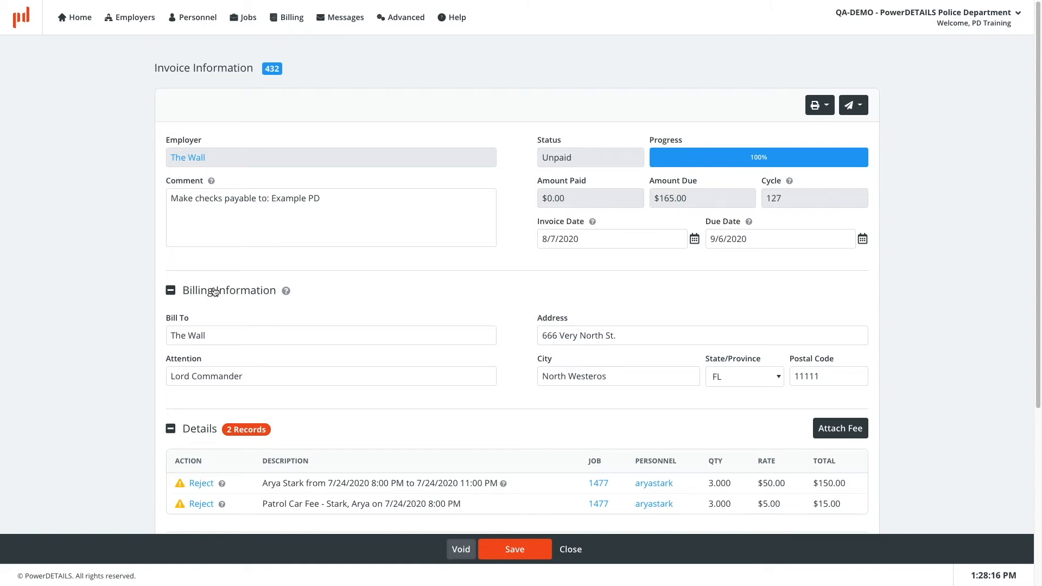
{"action": "left_click", "coordinate": [194, 483]}
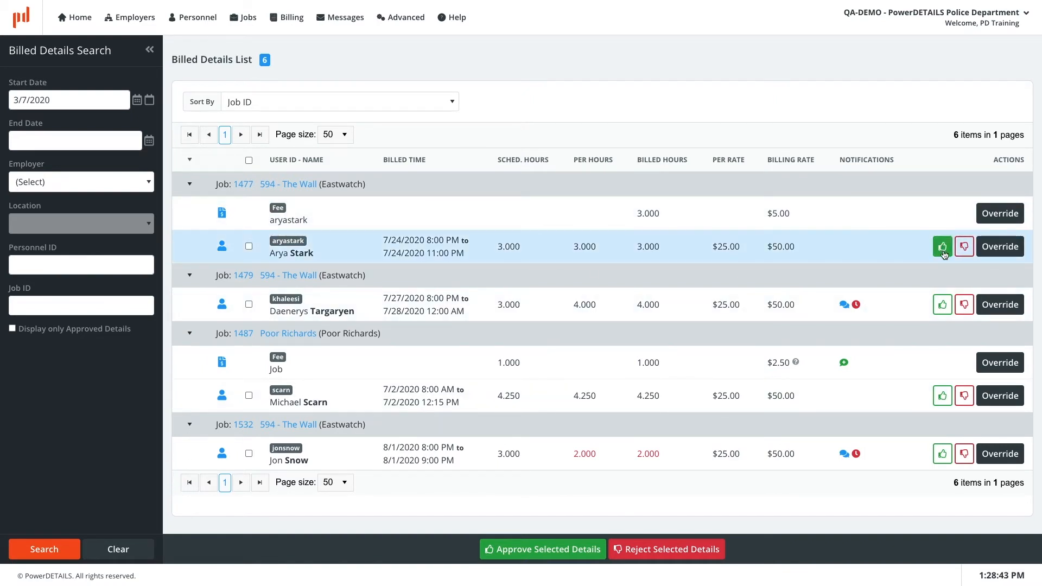
Approve the personnel details of jobs 1477 and 1487 together in the billing approval list.
{"action": "left_click", "coordinate": [249, 246]}
{"action": "left_click", "coordinate": [249, 396]}
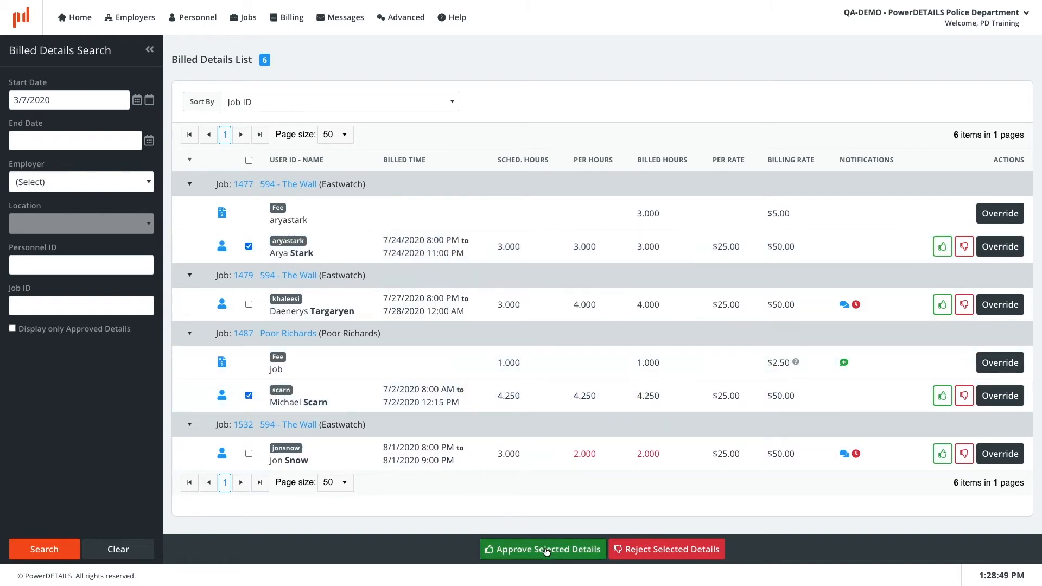
{"action": "left_click", "coordinate": [546, 549]}
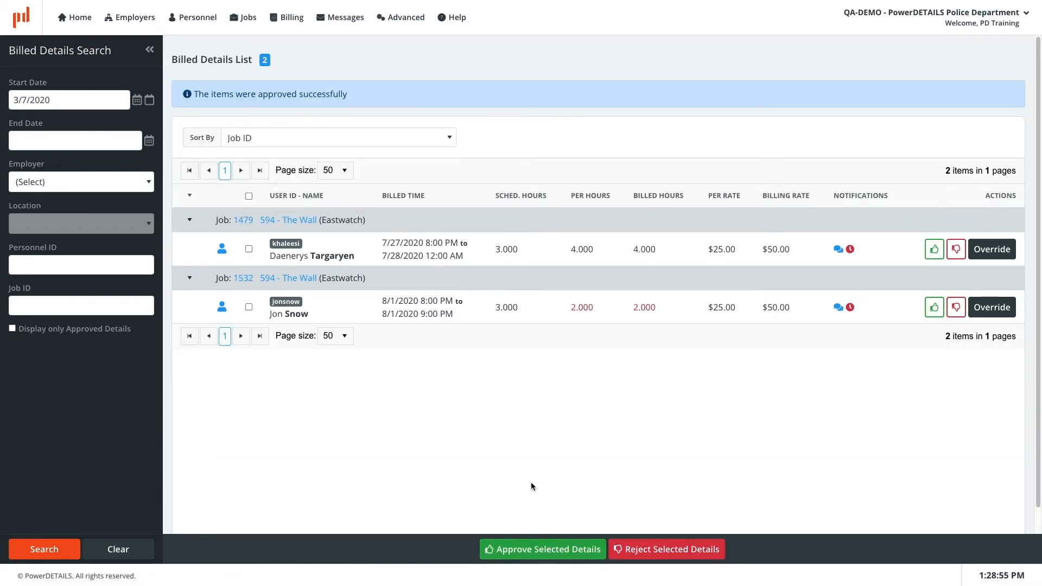
Override job 1532 with 1 billed hour, 1 personnel hour and the comment "Minimum hours override - not applicable.", and approve it.
{"action": "left_click", "coordinate": [983, 307]}
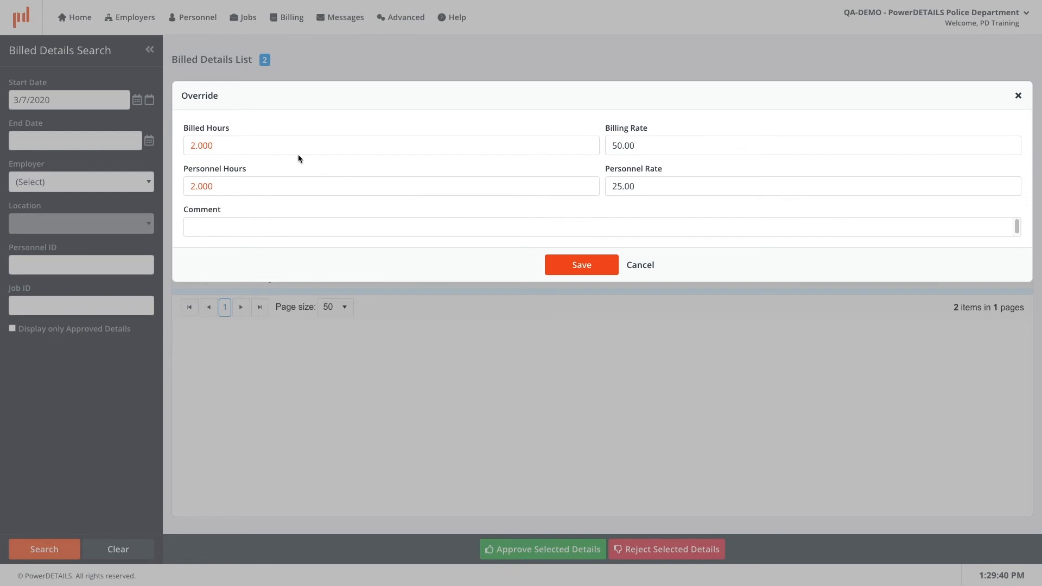
{"action": "left_click", "coordinate": [273, 144]}
{"action": "type", "text": "1"}
{"action": "left_click", "coordinate": [269, 186]}
{"action": "type", "text": "1"}
{"action": "left_click", "coordinate": [270, 228]}
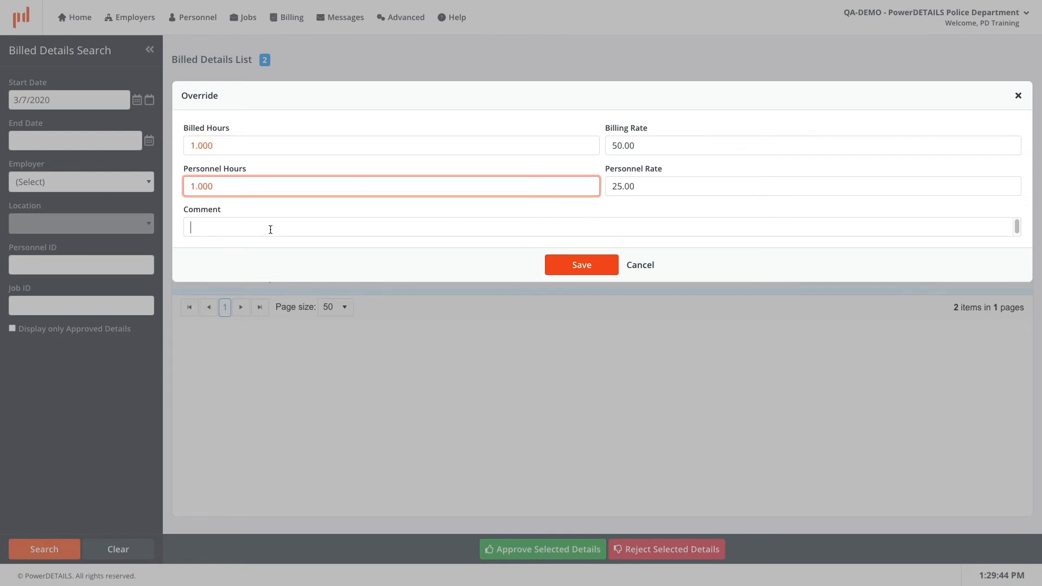
{"action": "type", "text": "Minimum hours ov"}
{"action": "type", "text": "erride"}
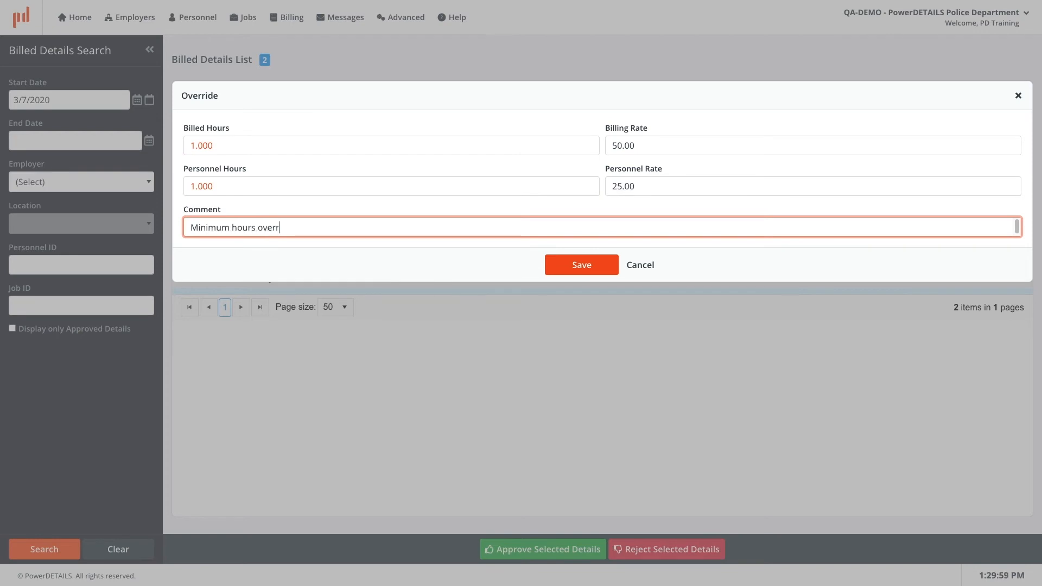
{"action": "type", "text": " - not applicable."}
{"action": "left_click", "coordinate": [578, 264]}
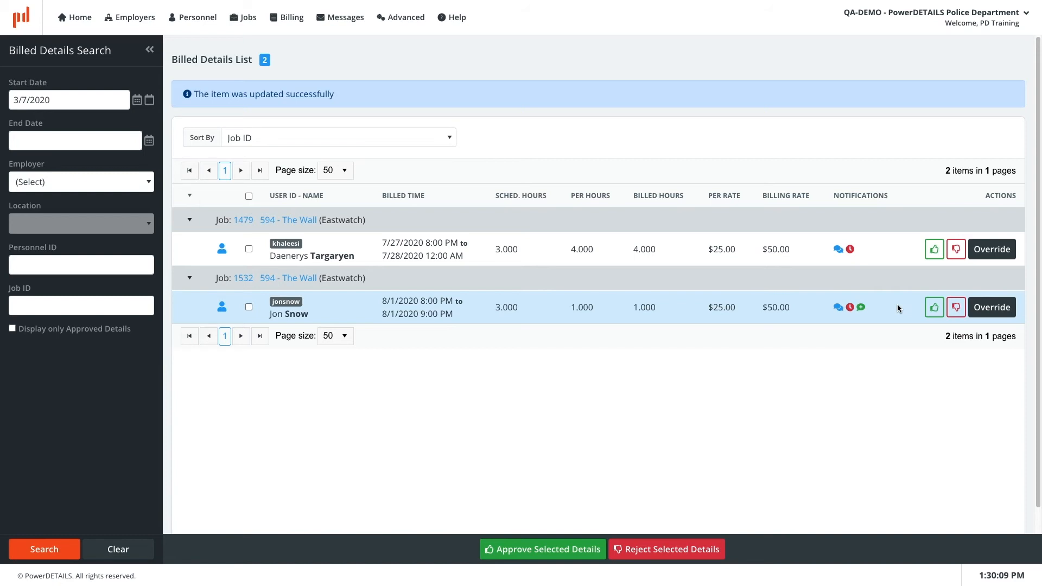
{"action": "left_click", "coordinate": [932, 309]}
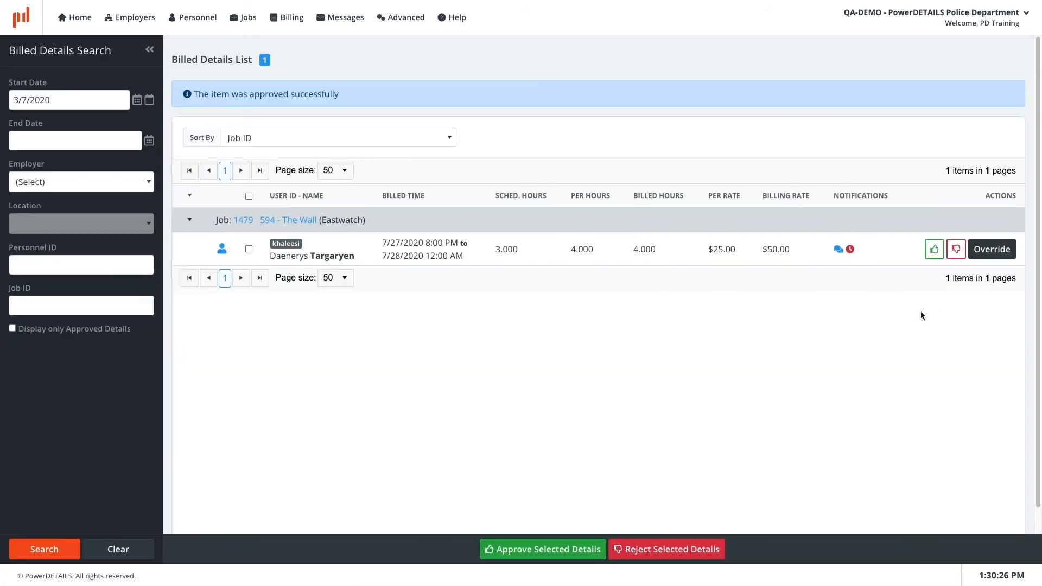
Reopen invoice 432 from Invoice Search to check that its details are marked as approved.
{"action": "left_click", "coordinate": [329, 59]}
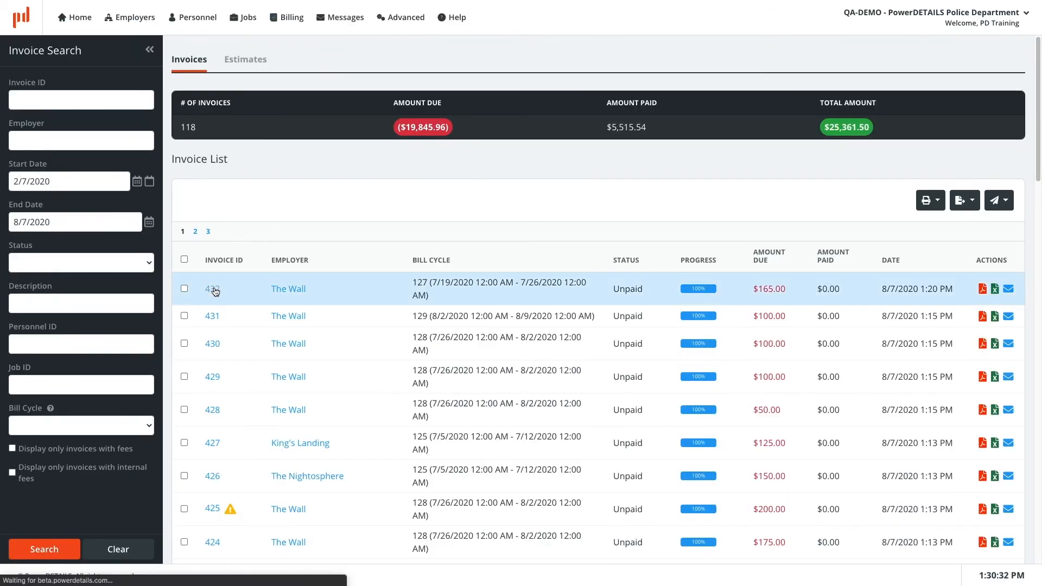
{"action": "left_click", "coordinate": [213, 288]}
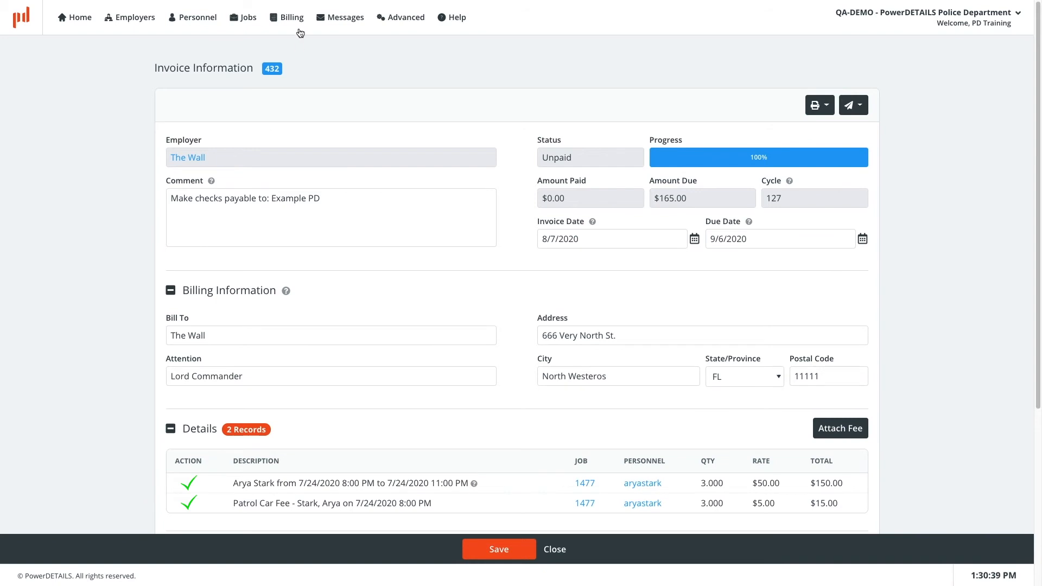
Return to Billing Approval and reject the remaining personnel detail on job 1479.
{"action": "mouse_move", "coordinate": [300, 34]}
{"action": "left_click", "coordinate": [344, 103]}
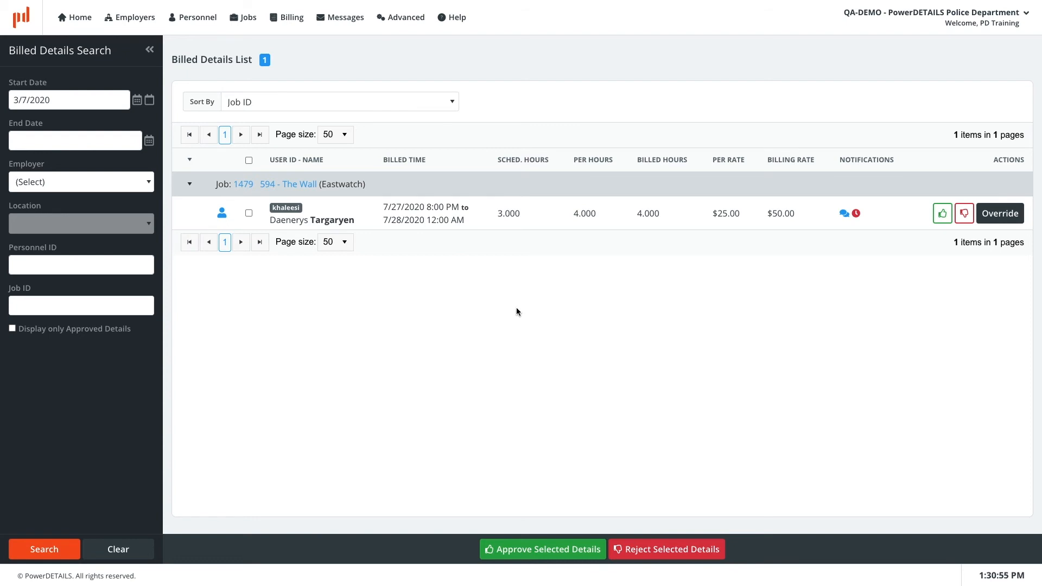
{"action": "left_click", "coordinate": [964, 213]}
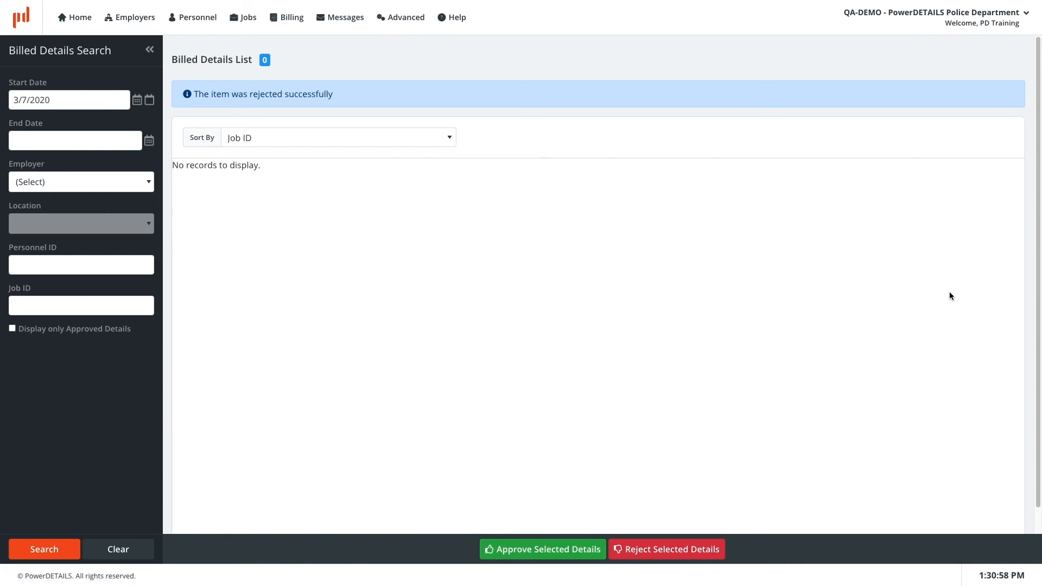
Bill completed job 1479 again with the comment "Manual correction by admin" and save the bill.
{"action": "left_click", "coordinate": [291, 17]}
{"action": "left_click", "coordinate": [353, 93]}
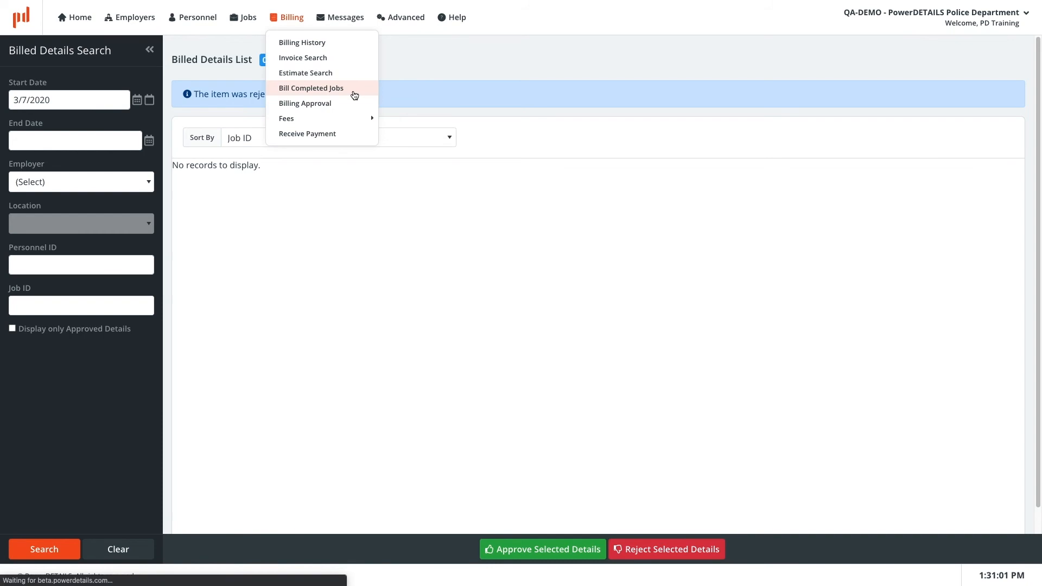
{"action": "left_click", "coordinate": [171, 123]}
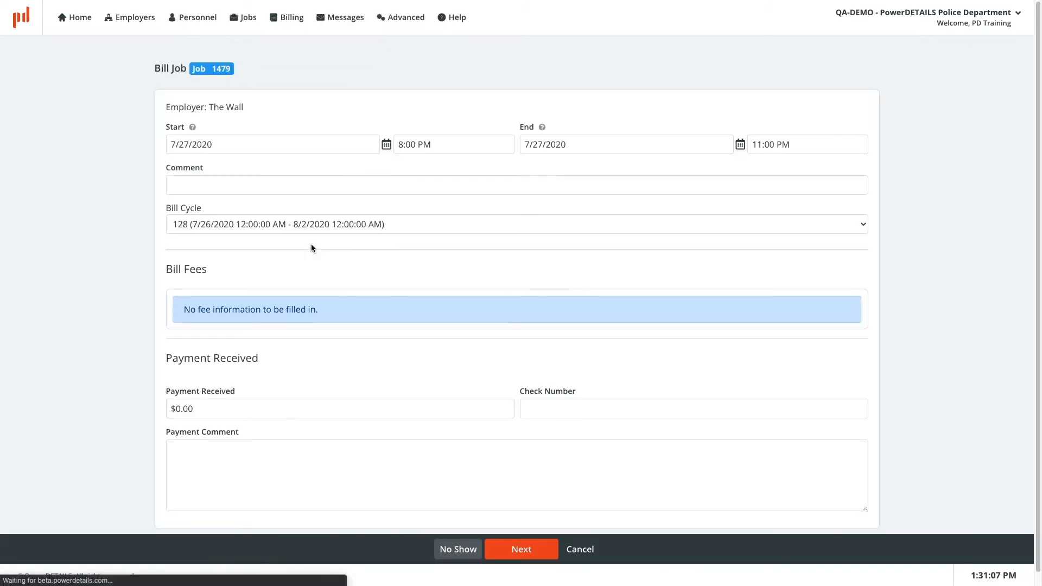
{"action": "left_click", "coordinate": [250, 186]}
{"action": "type", "text": "Manual c"}
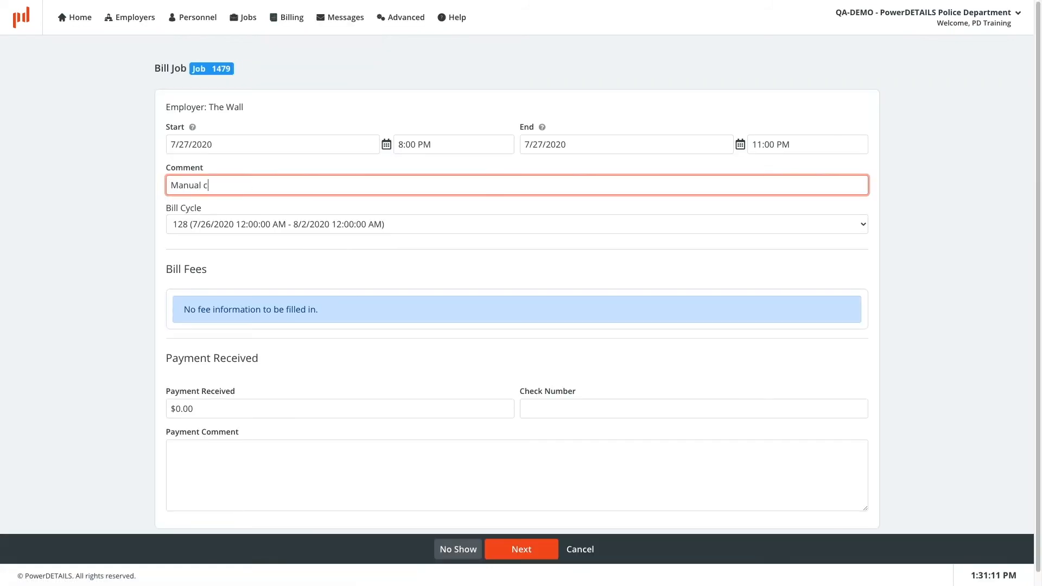
{"action": "type", "text": "orrection by admin"}
{"action": "left_click", "coordinate": [532, 550]}
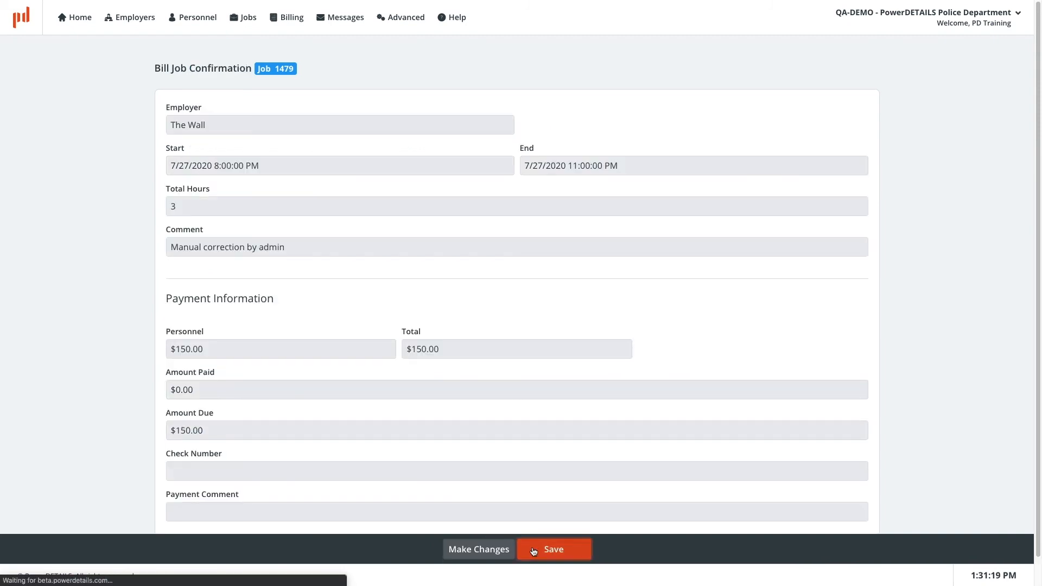
{"action": "left_click", "coordinate": [534, 549]}
Reopen Billing Approval and list only the approved details for the employer The Wall.
{"action": "left_click", "coordinate": [292, 19]}
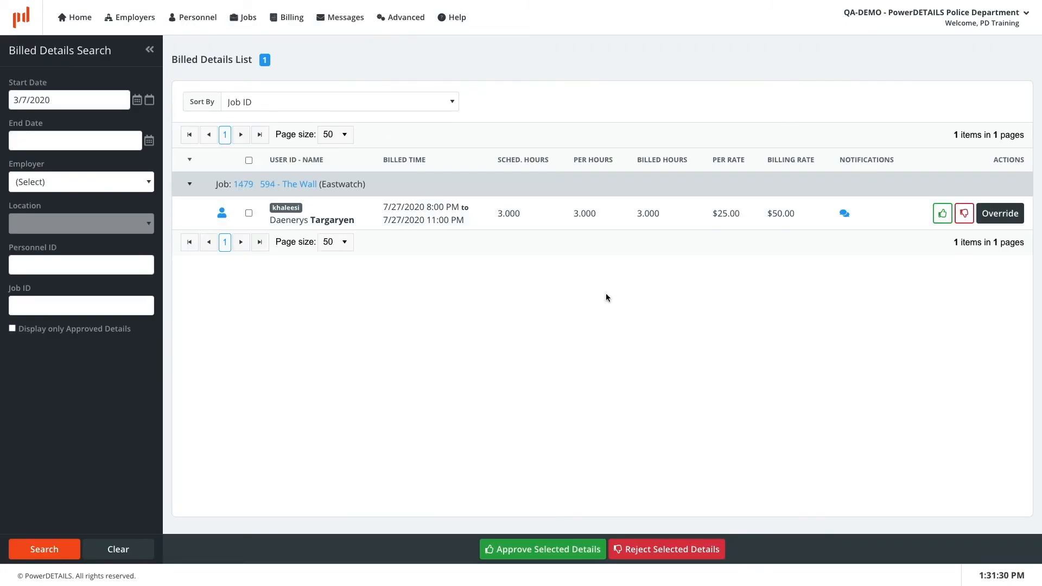
{"action": "left_click", "coordinate": [12, 328]}
{"action": "left_click", "coordinate": [44, 549]}
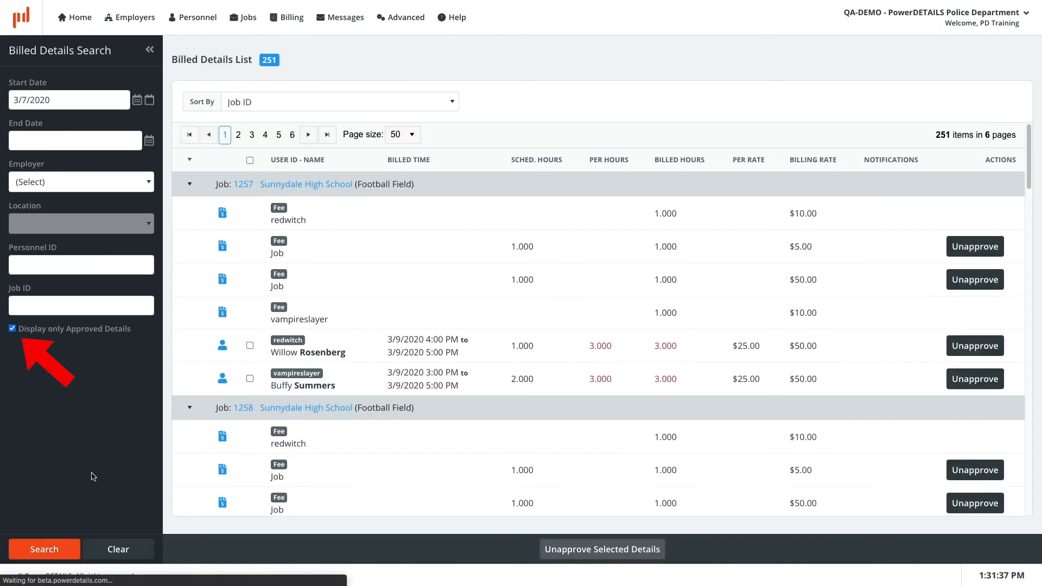
{"action": "left_click", "coordinate": [133, 186]}
{"action": "left_click", "coordinate": [104, 444]}
{"action": "key", "text": "Return"}
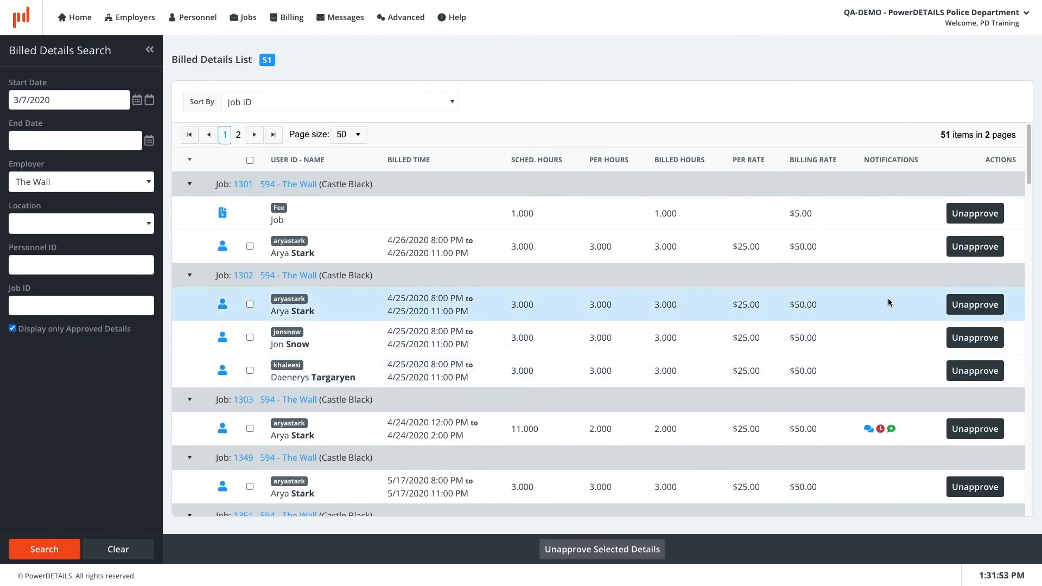
Unapprove the first personnel detail of job 1302 and list The Wall's details that still await approval.
{"action": "left_click", "coordinate": [975, 304]}
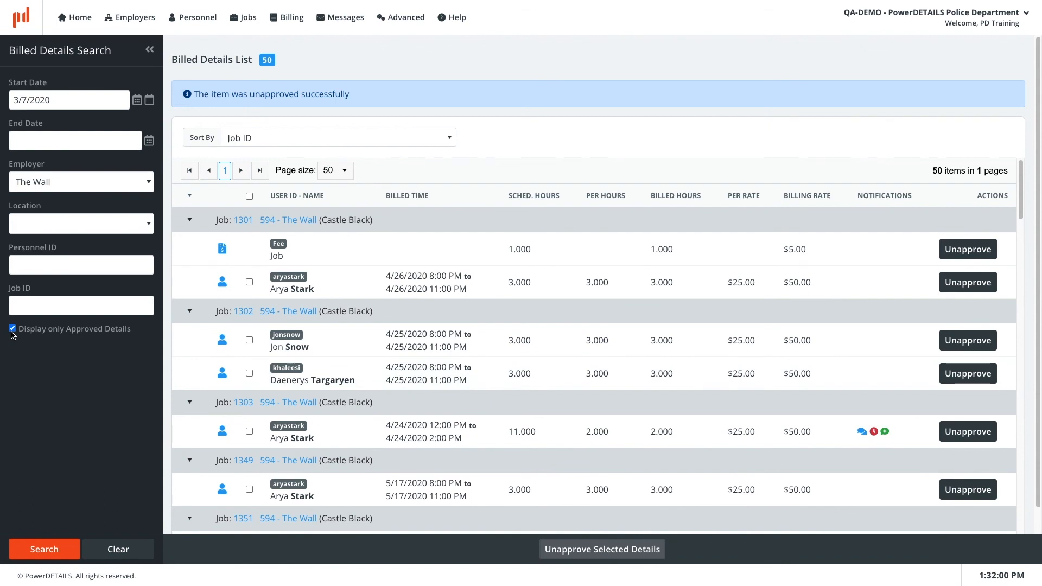
{"action": "left_click", "coordinate": [12, 328]}
{"action": "left_click", "coordinate": [47, 548]}
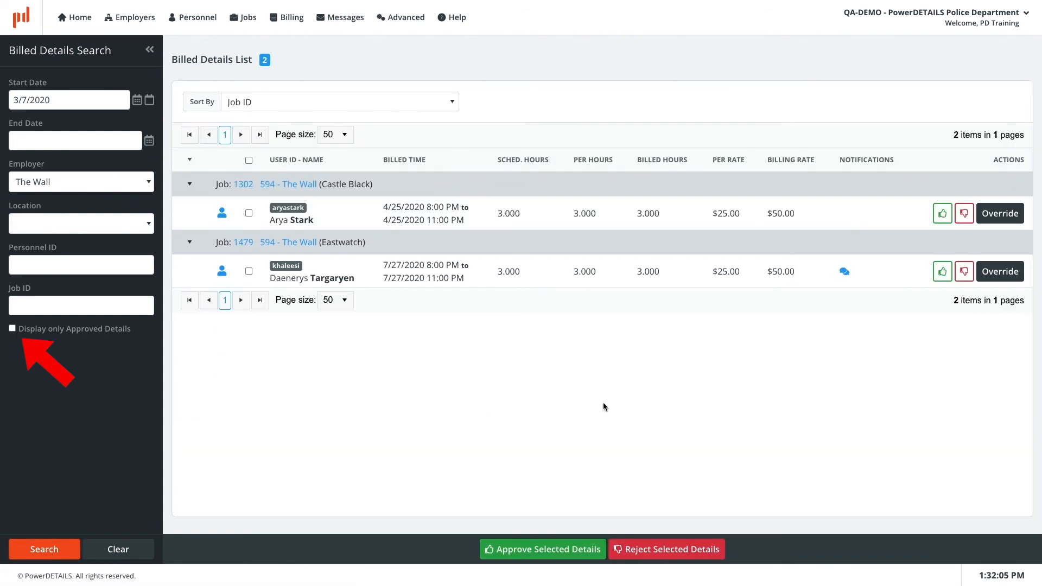
Override job 1302's detail with a personnel rate of 30 and the comment "Supervisor rate applies", and approve it together with job 1479.
{"action": "left_click", "coordinate": [999, 213]}
{"action": "left_click", "coordinate": [721, 191]}
{"action": "type", "text": "30"}
{"action": "left_click", "coordinate": [705, 224]}
{"action": "type", "text": "Supervis"}
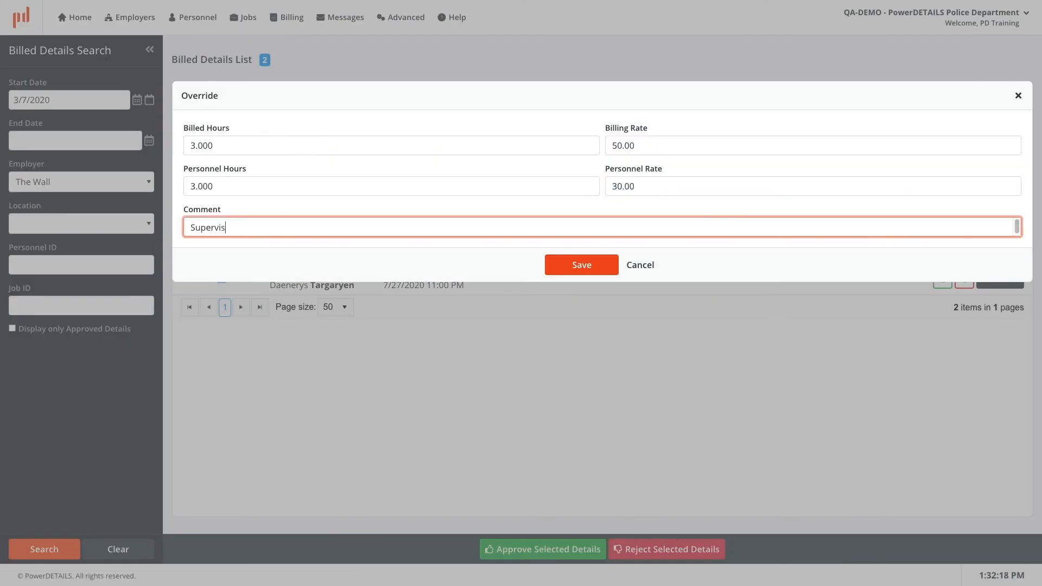
{"action": "type", "text": "or rate applies"}
{"action": "left_click", "coordinate": [588, 261]}
{"action": "left_click", "coordinate": [248, 197]}
{"action": "left_click", "coordinate": [543, 549]}
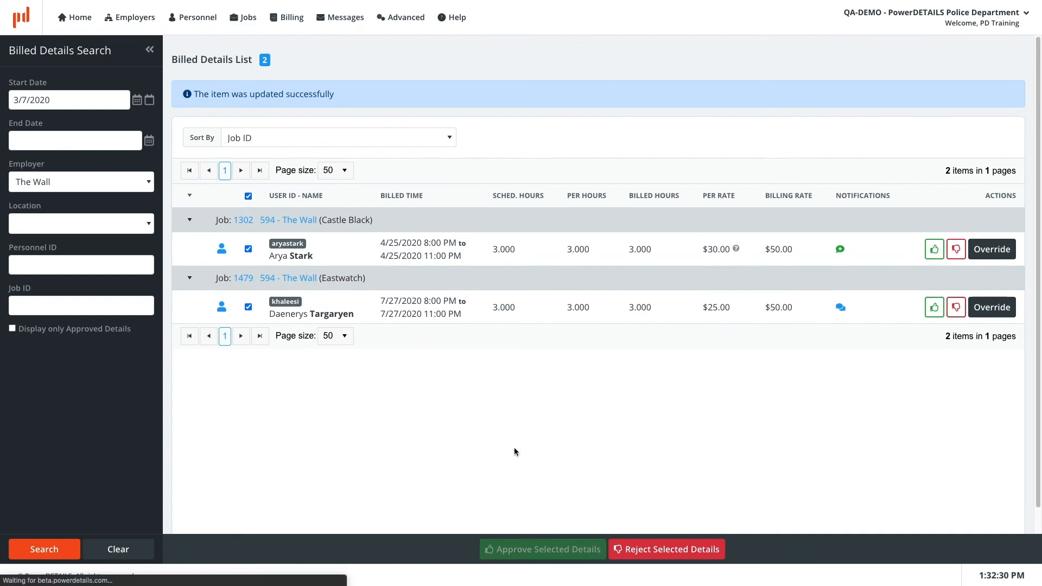